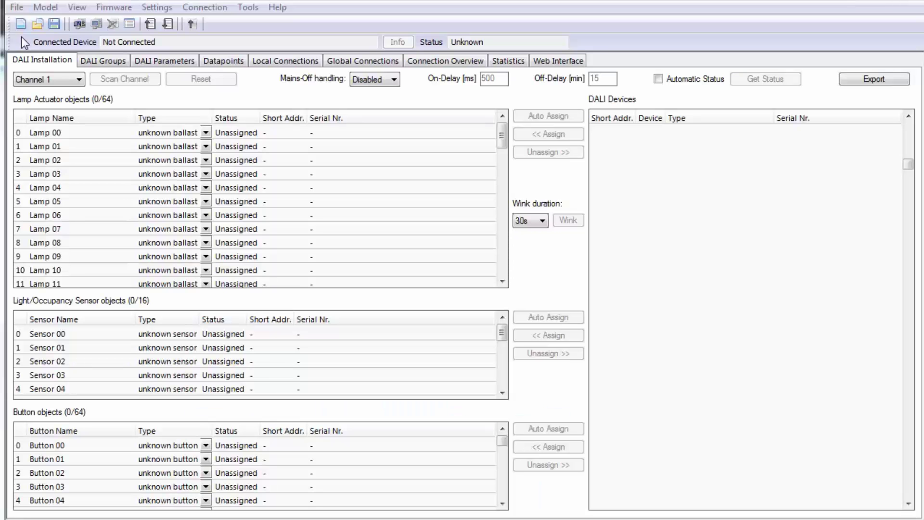
- Open the Model menu listing the available L-DALI device models
click(43, 6)
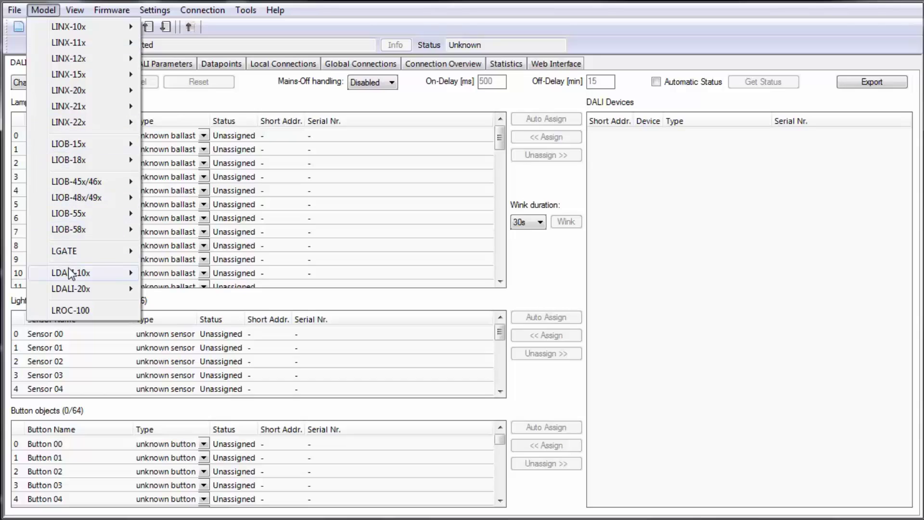
- Select the LDALI-E101-U model and connect to the device at 192.168.40.77
mouse_move(72, 274)
click(182, 273)
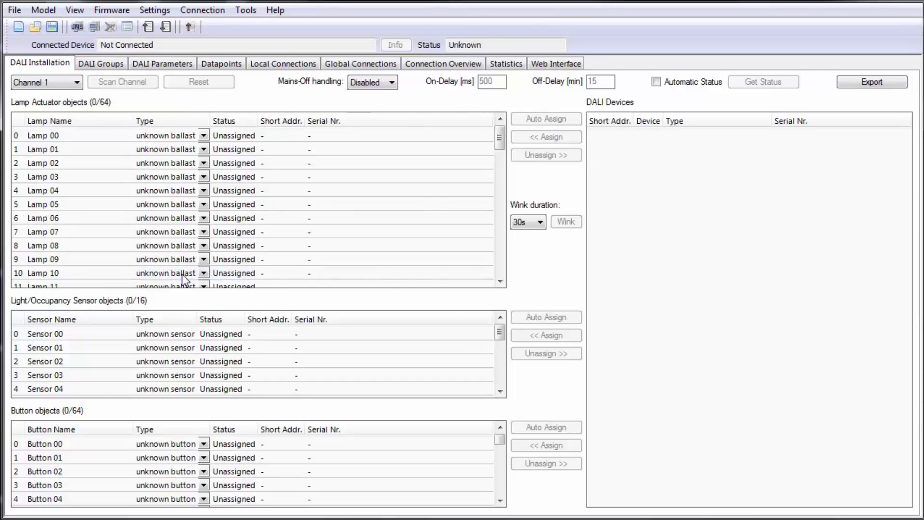
click(93, 28)
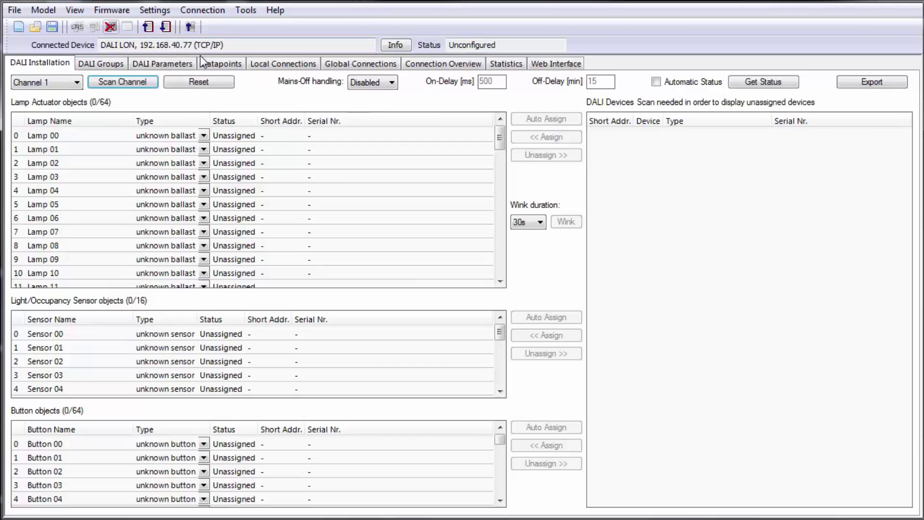
- Scan DALI channel 1 and wink ballast 2 to identify it
click(136, 86)
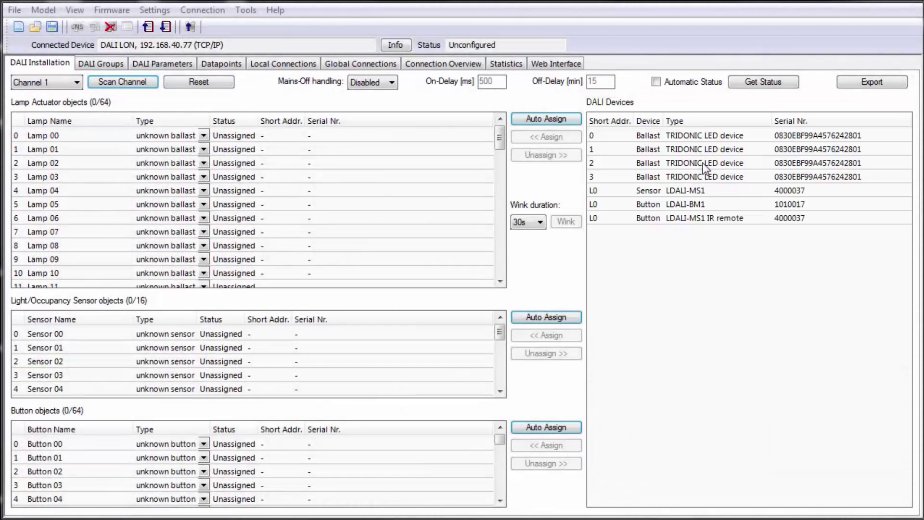
click(703, 164)
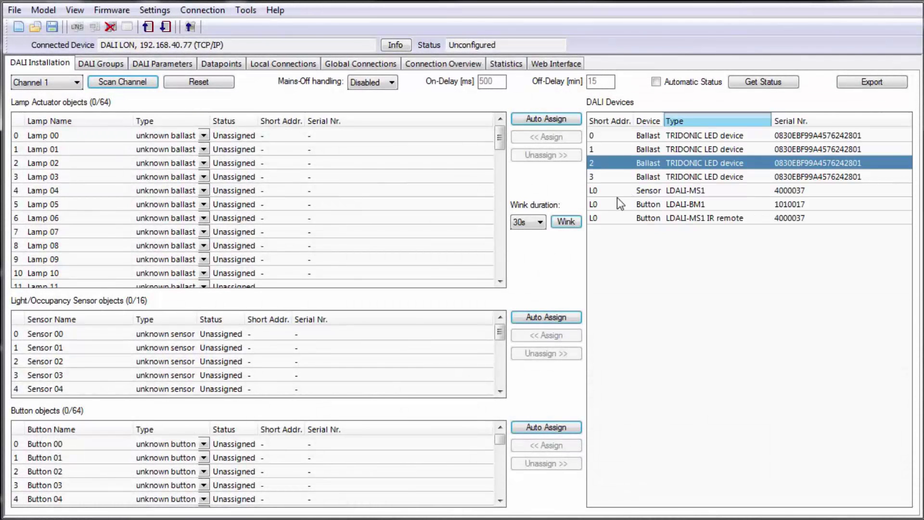
click(567, 223)
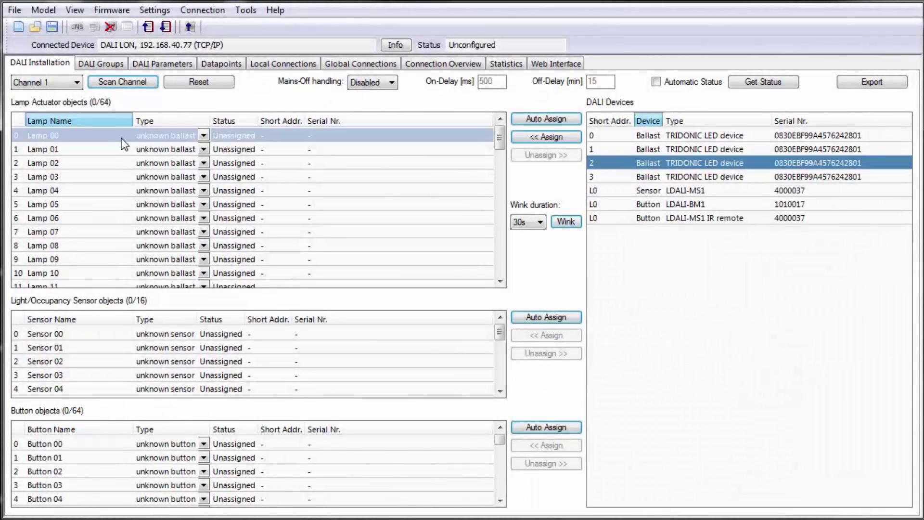
- Assign found ballast 0 to the Lamp 00 object
click(121, 137)
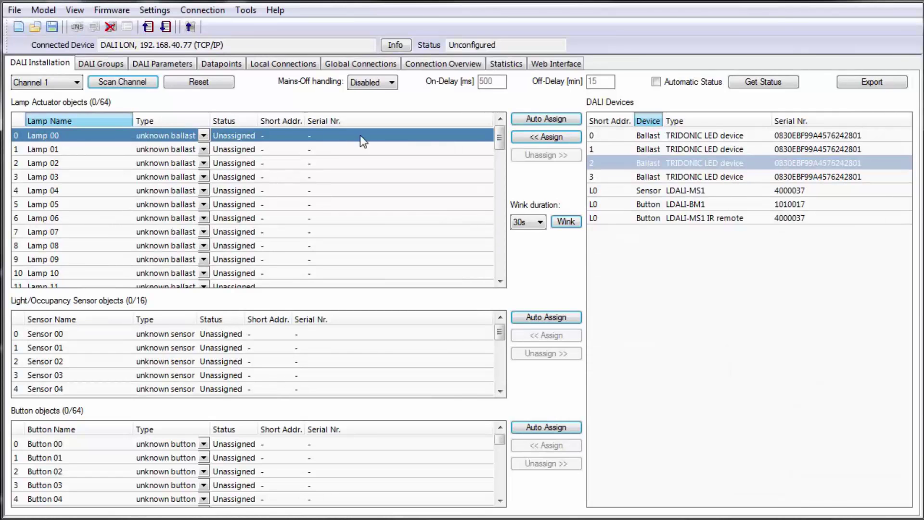
click(605, 137)
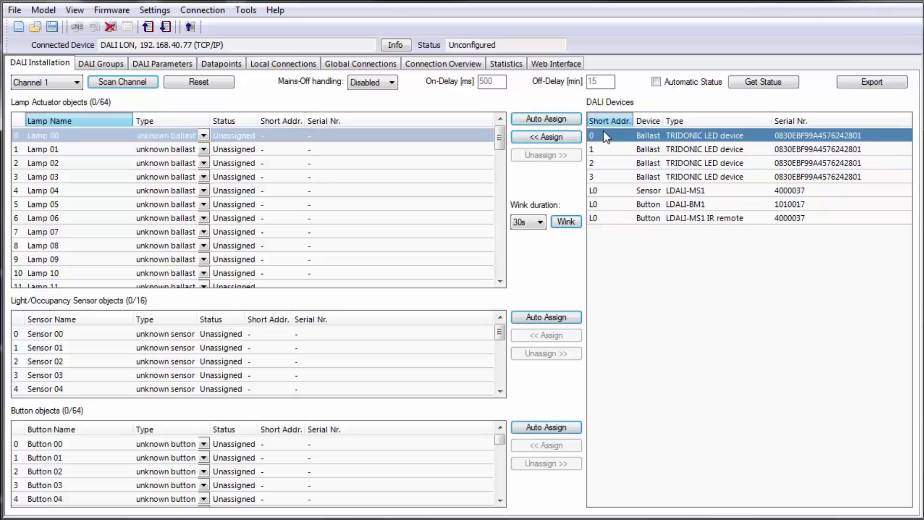
click(553, 136)
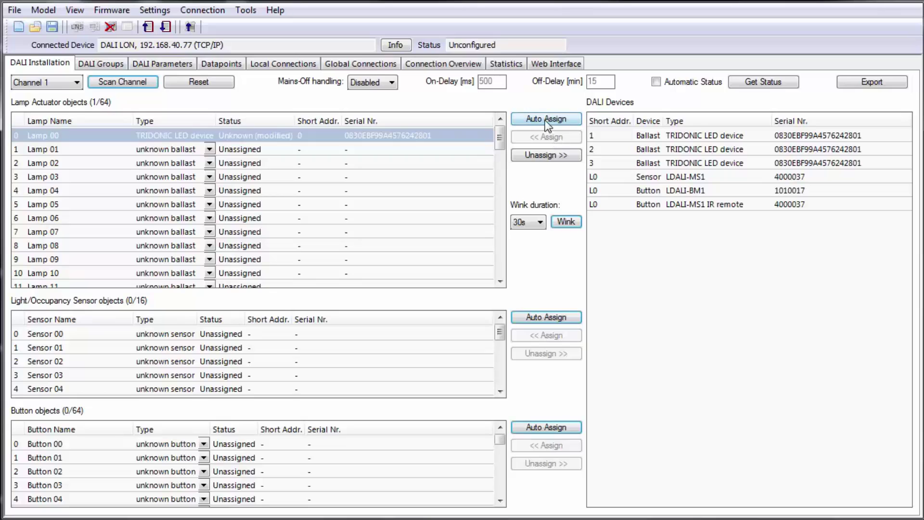
- Auto-assign the remaining ballasts, the LDALI-MS1 sensor and both buttons to objects
click(544, 120)
click(560, 313)
click(538, 430)
- Name Lamp 00–03 Office, Floor, Meetingroom and Restroom
click(53, 137)
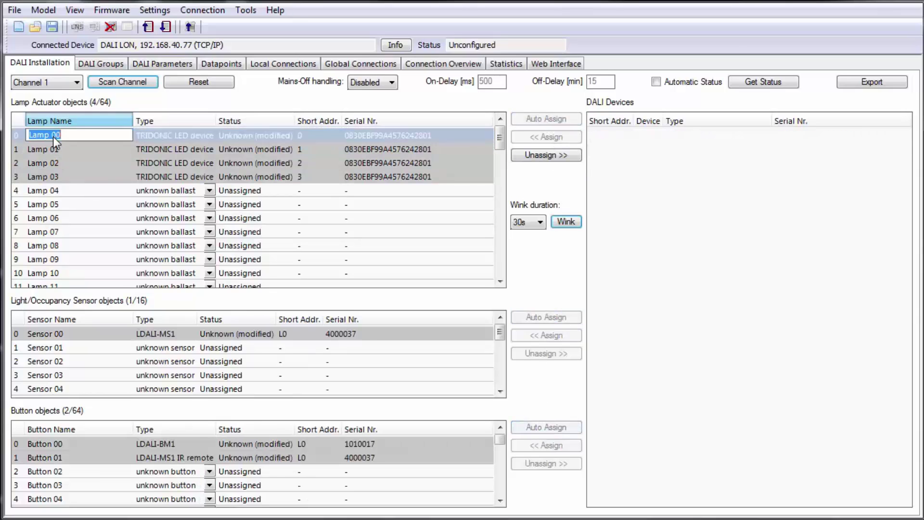
text(Office)
key(Return)
text(Floor)
key(Return)
text(Meetingroom)
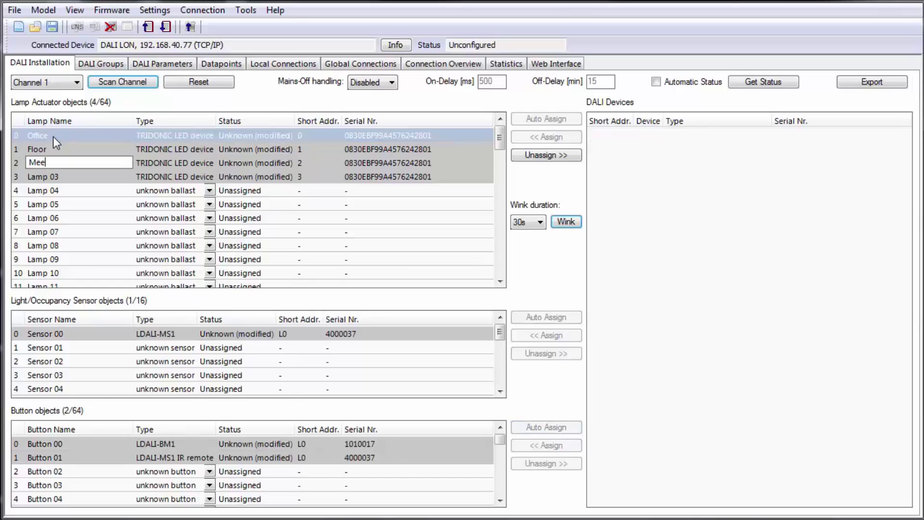
key(Return)
text(Restroom)
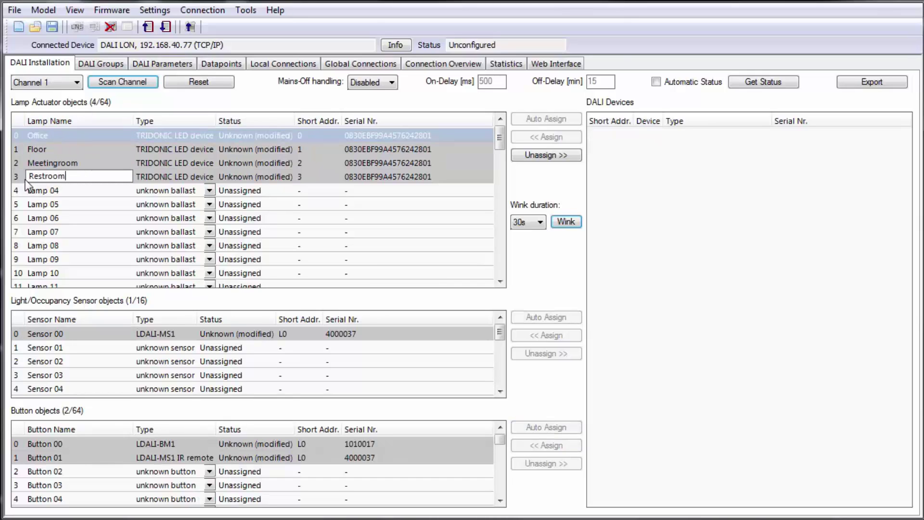
click(25, 180)
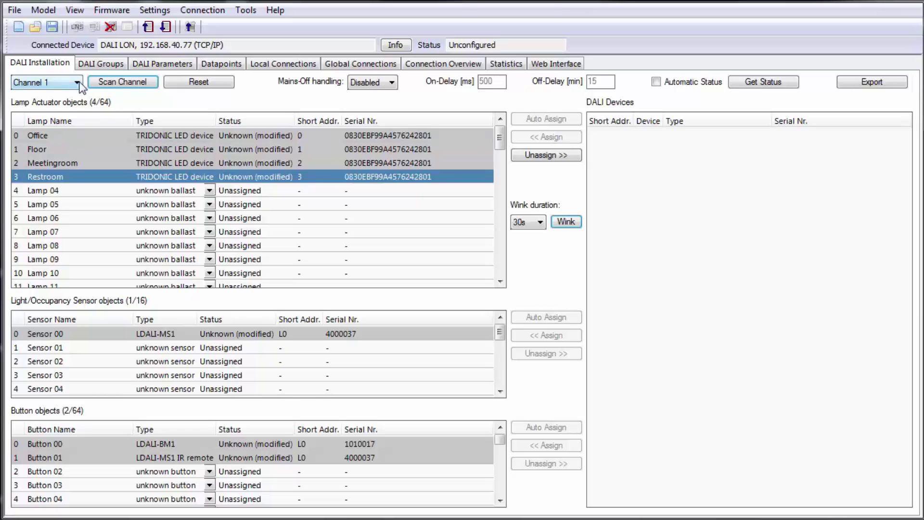
- Disable Recover group information and name Groups 00–02 ground floor, first floor and building
click(88, 68)
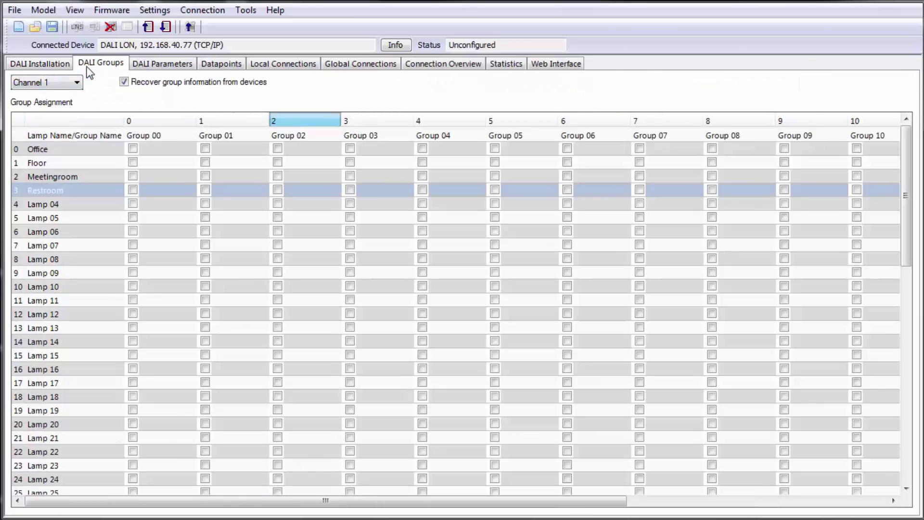
click(124, 81)
double_click(143, 135)
text(ground floor)
key(Tab)
text(first floor)
key(Tab)
text(buildin)
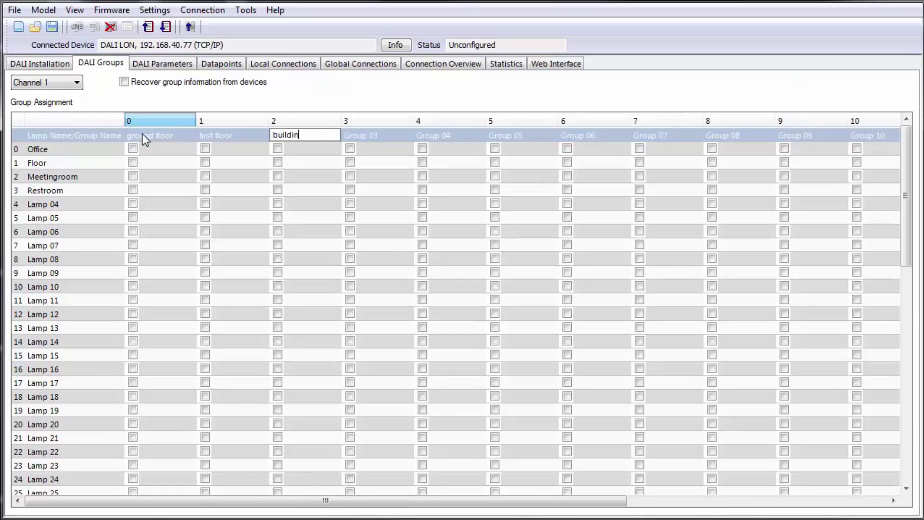
text(g)
- Put Meetingroom and Restroom in ground floor, Office and Floor in first floor, all four in building
click(134, 175)
click(133, 189)
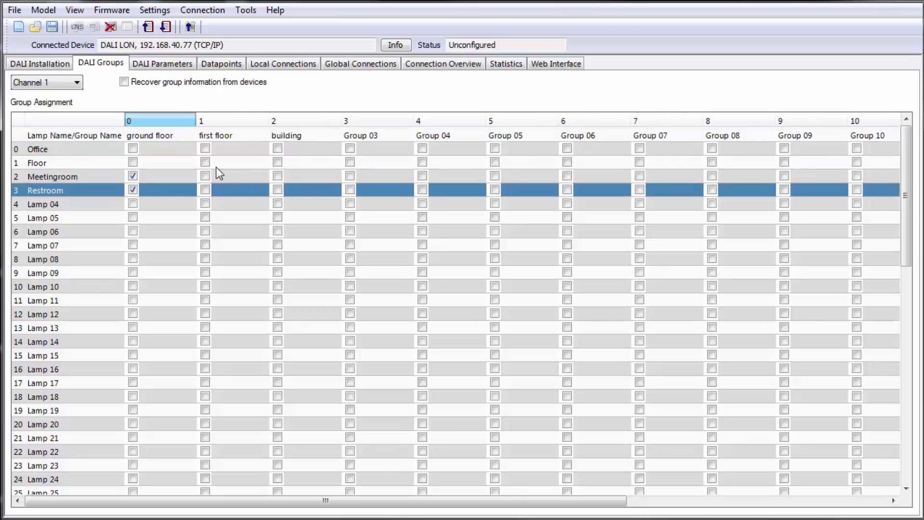
click(205, 162)
click(205, 149)
click(277, 149)
click(277, 162)
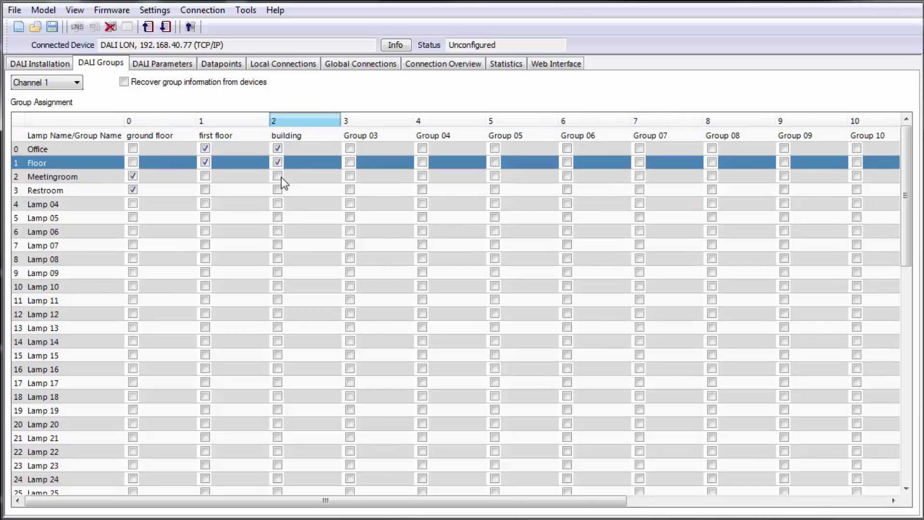
click(278, 176)
click(278, 189)
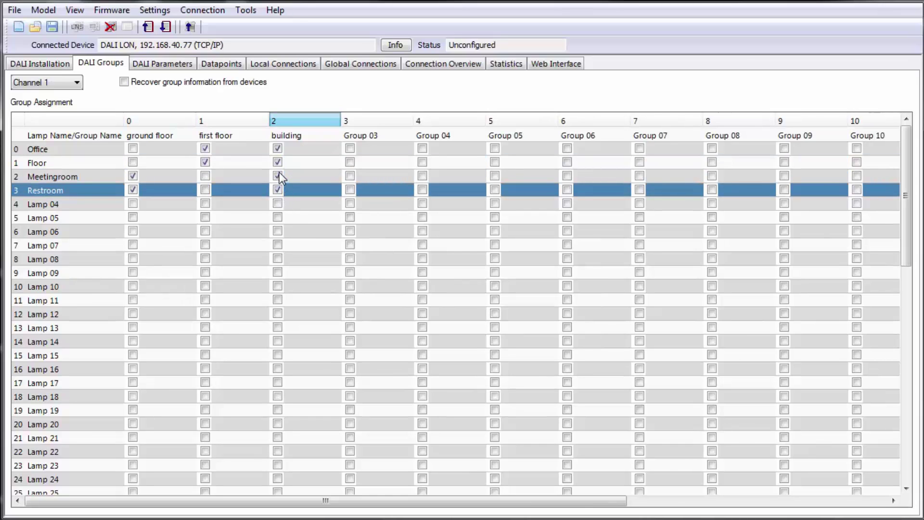
- Set nciMinLevel to 5 for Office, Floor, Meetingroom and Restroom, then download the configuration
click(162, 68)
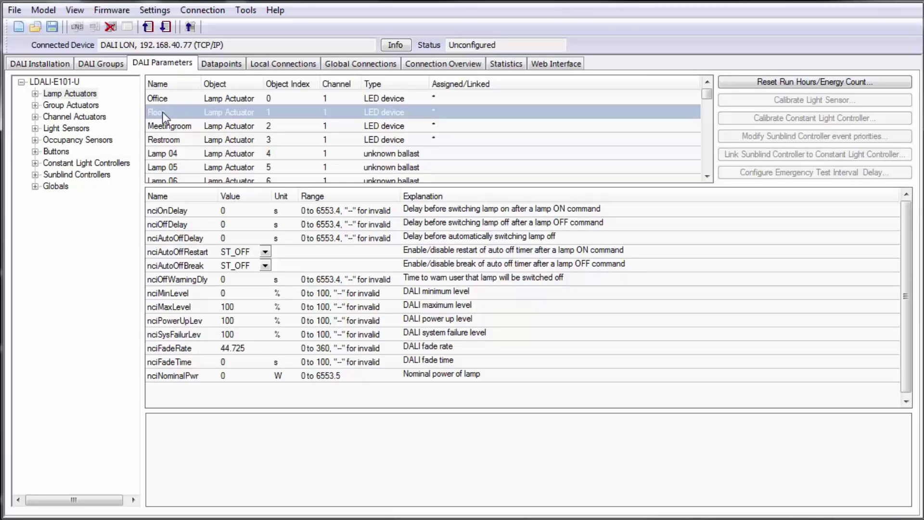
drag(163, 103, 165, 136)
click(221, 293)
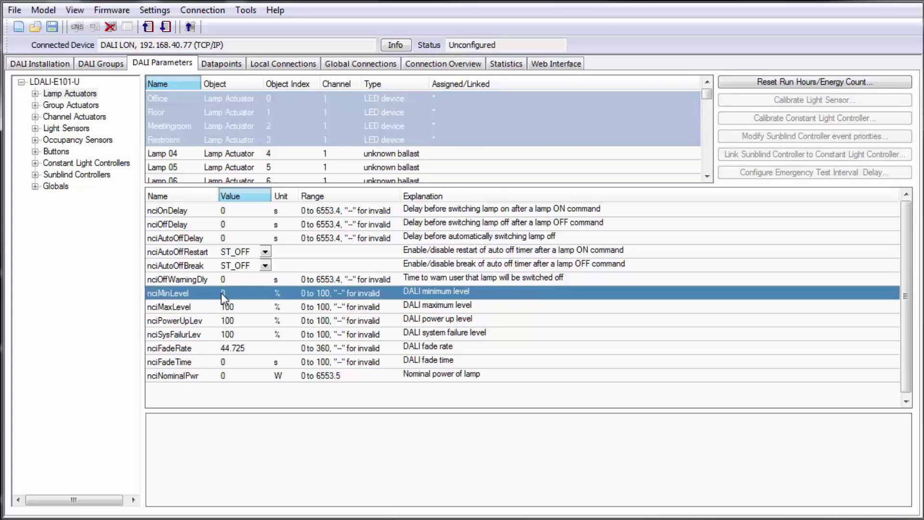
click(221, 292)
text(5)
click(224, 321)
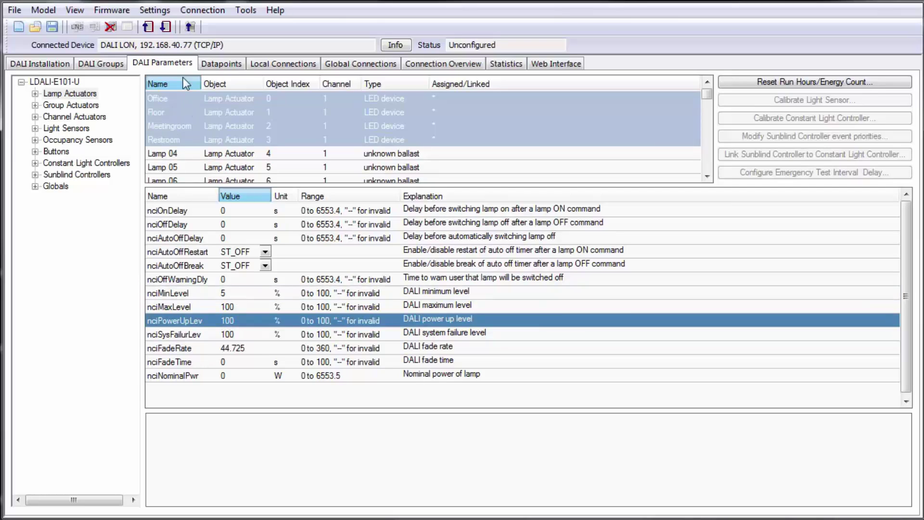
click(166, 28)
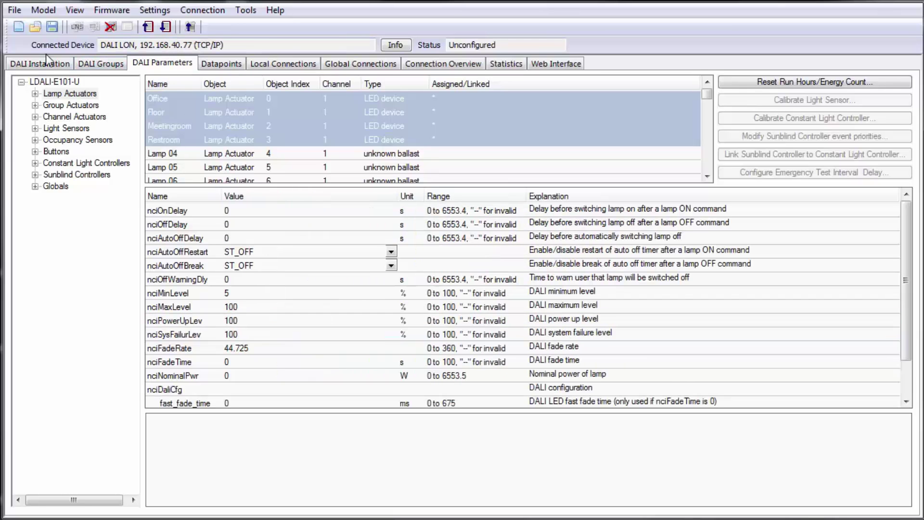
- Return to DALI Installation and refresh the assigned devices with Get Status
click(36, 62)
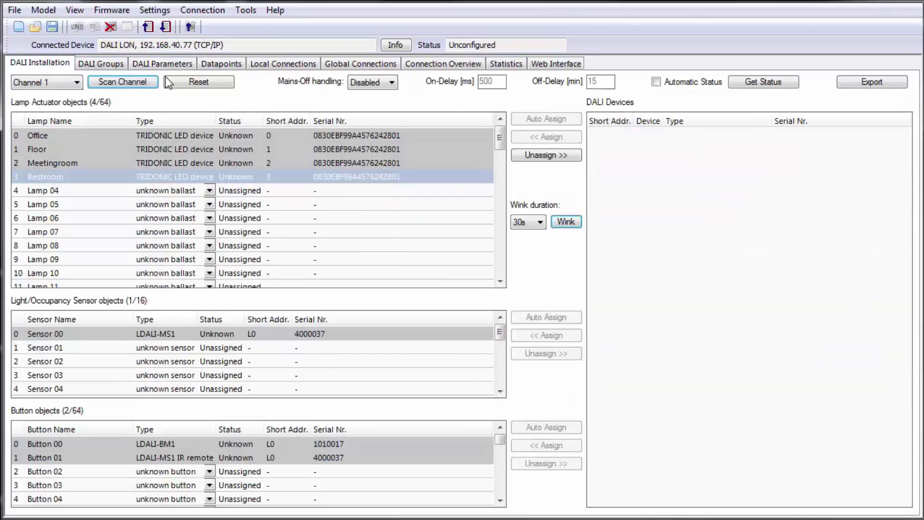
click(752, 87)
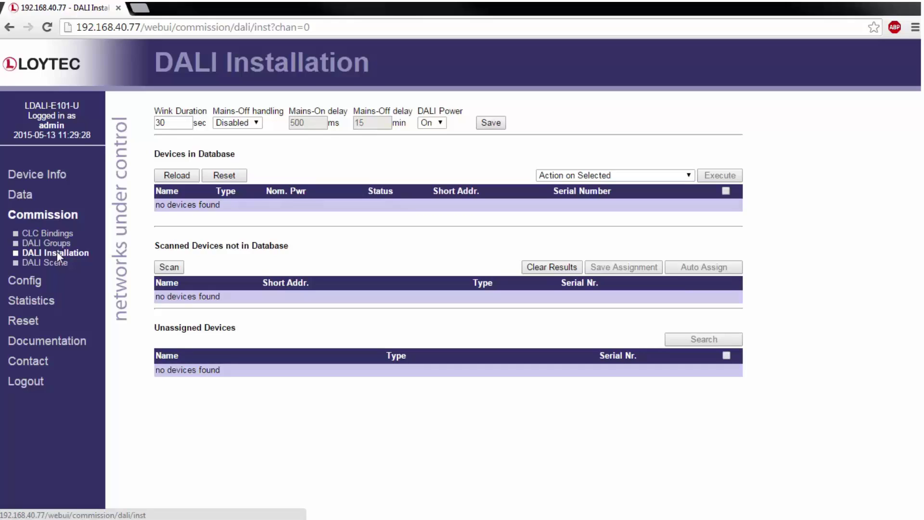
- Rescan the channel, wink lamp 00, and save the first scanned lamp as Lamp 00
click(176, 273)
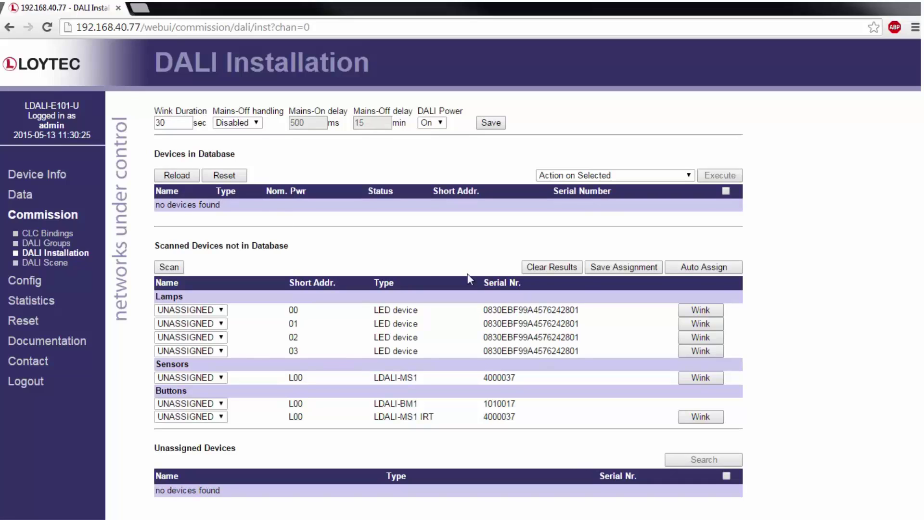
click(712, 311)
click(220, 309)
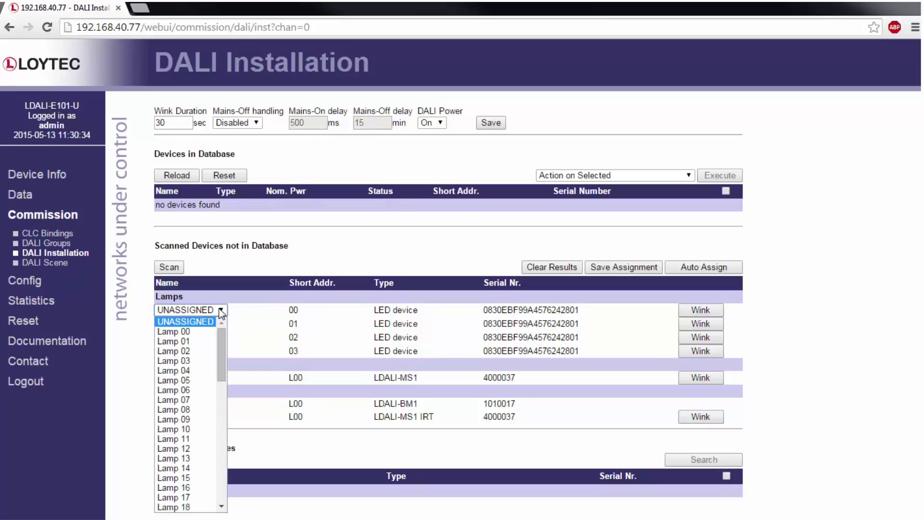
click(204, 329)
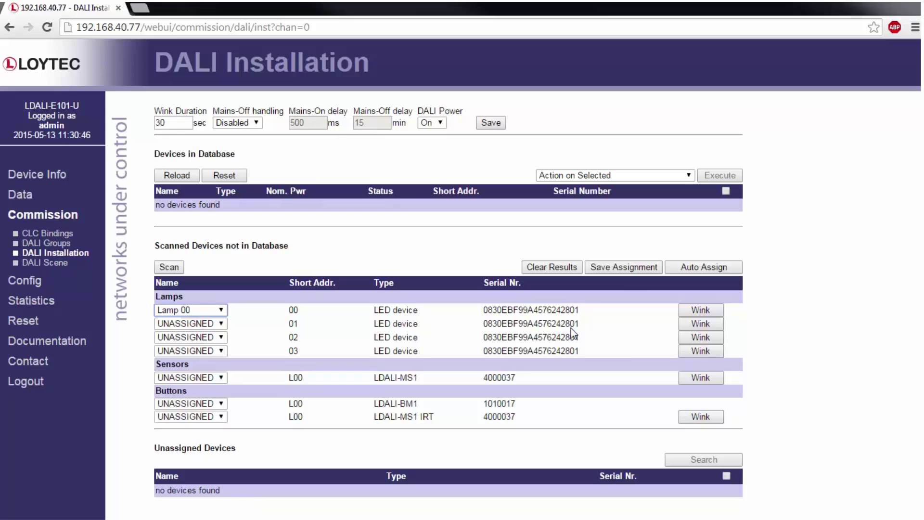
click(637, 268)
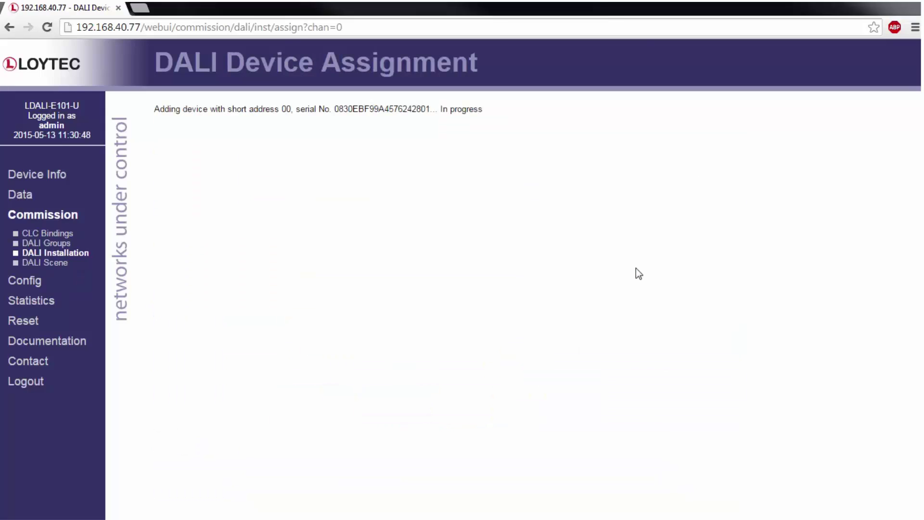
click(161, 127)
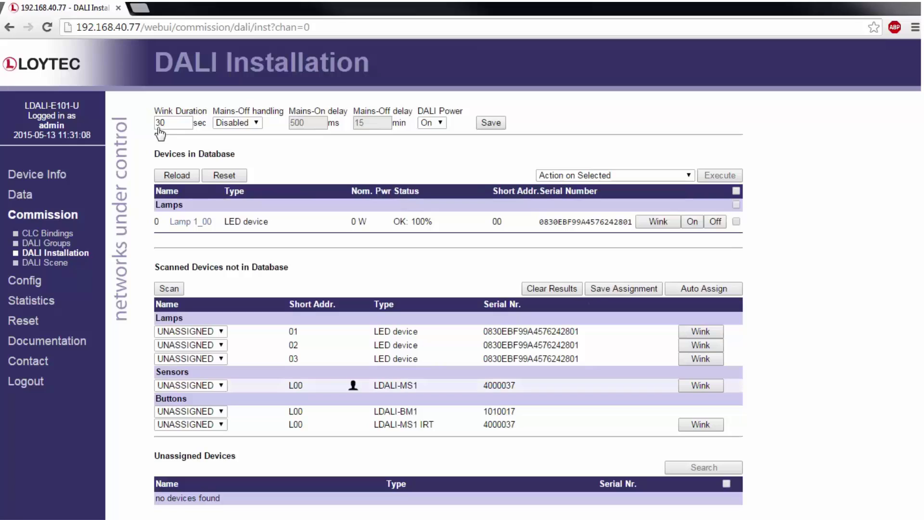
- Assign Sensor 00 to the LDALI-MS1 and Button 00 to the LDALI-BM1, and save
click(215, 385)
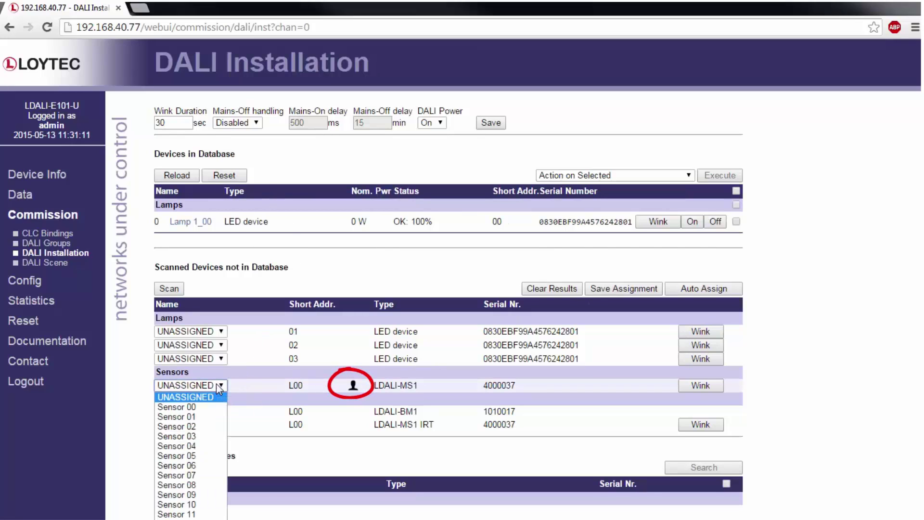
click(216, 411)
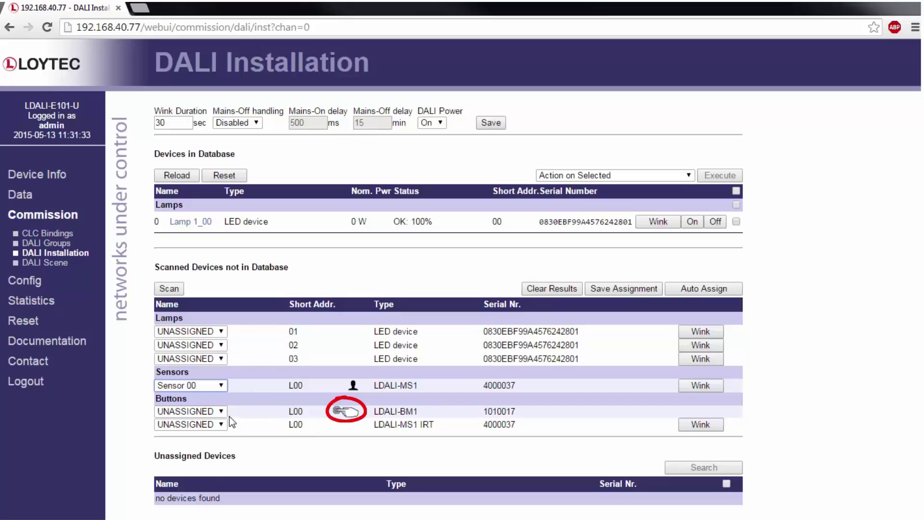
click(222, 412)
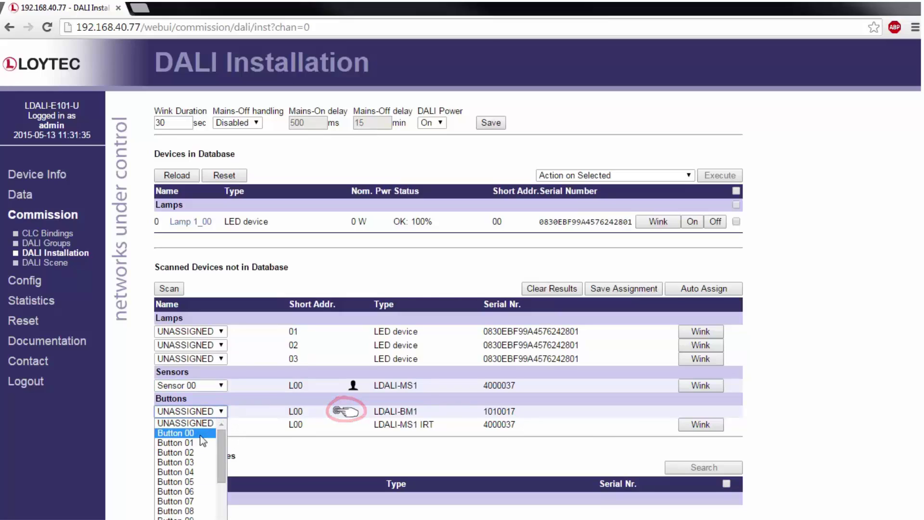
click(201, 424)
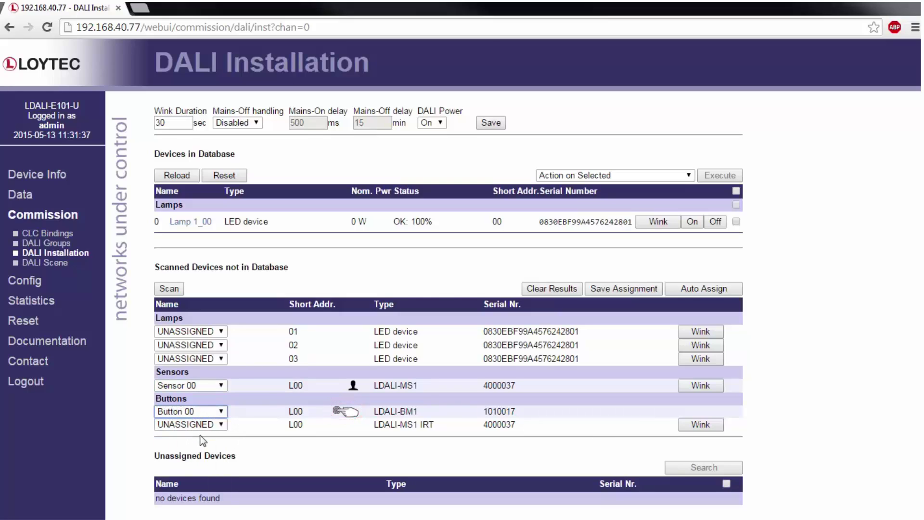
click(647, 290)
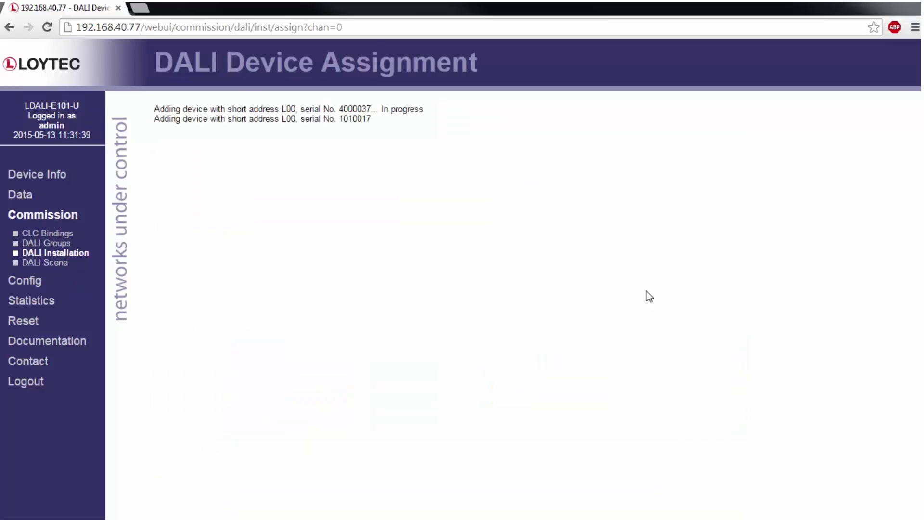
click(164, 137)
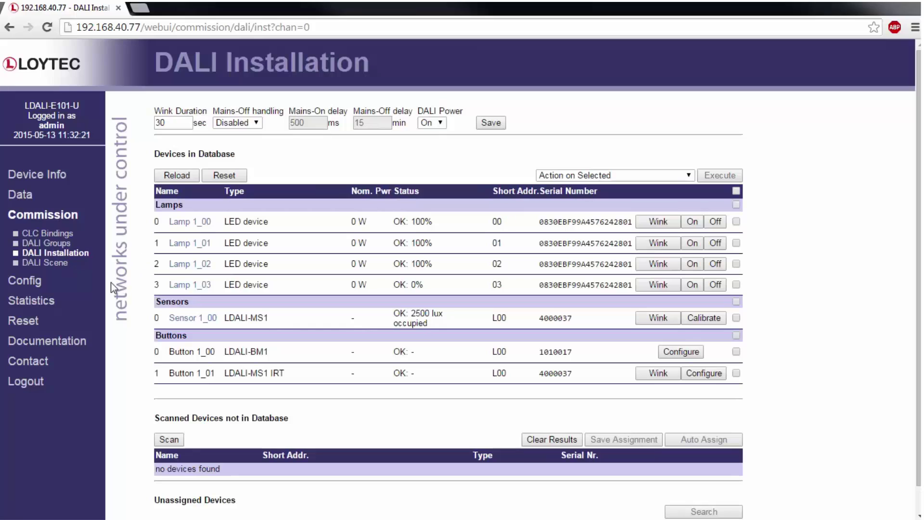
- Tick Lamp 1_00–1_01 under group 0, Lamp 1_02–1_03 under group 1, all four under group 2, and save
click(61, 244)
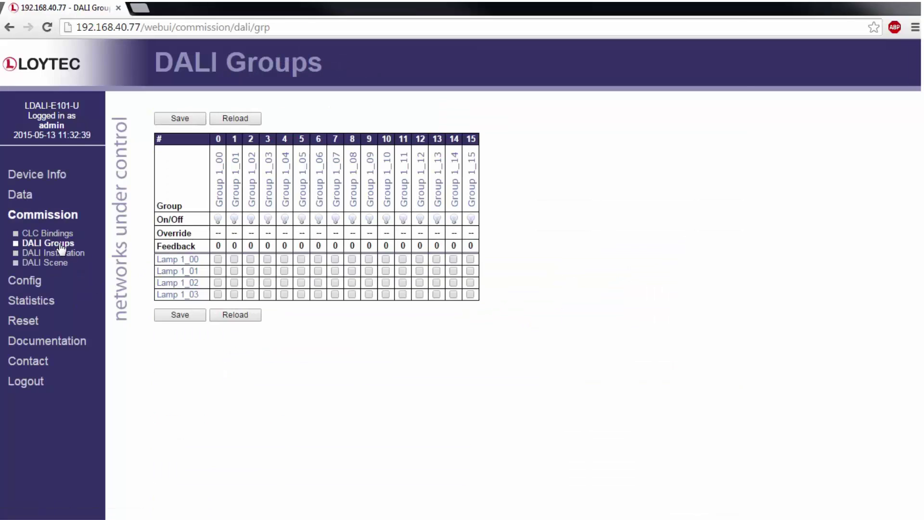
click(217, 259)
click(218, 271)
click(234, 283)
click(235, 295)
click(250, 294)
click(251, 283)
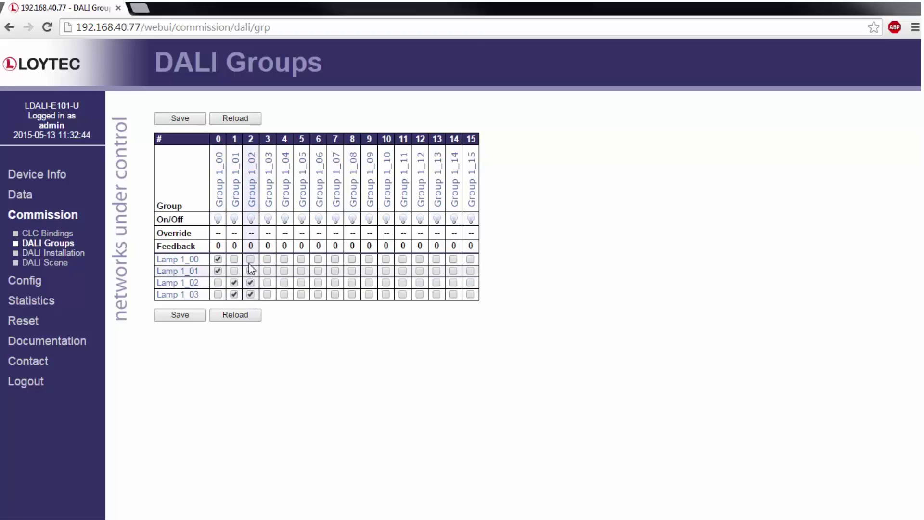
click(251, 270)
click(249, 260)
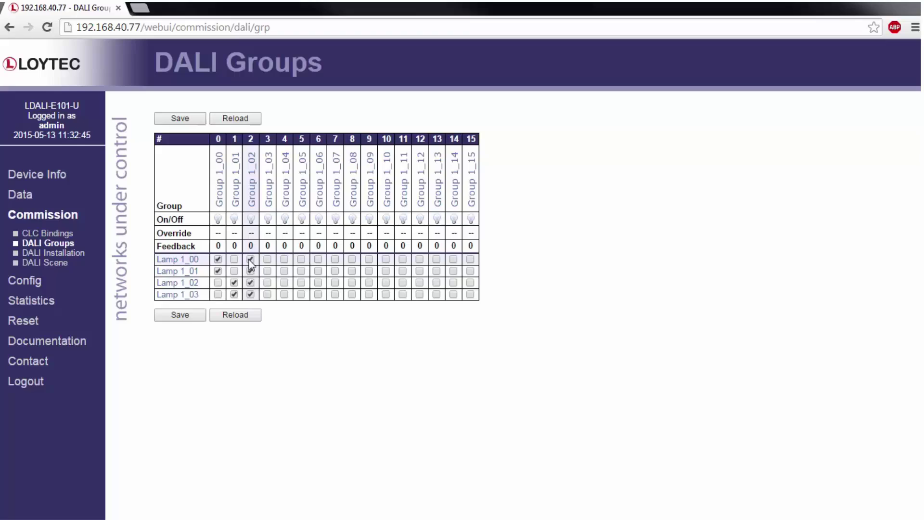
click(195, 316)
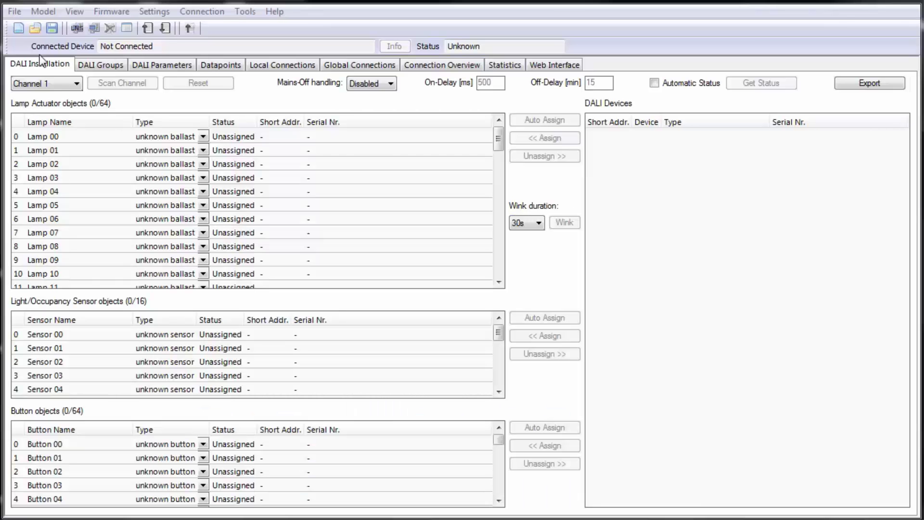
- Rename lamps 0–3 to Office, Floor, Meetingroom and Restroom
click(50, 140)
click(50, 140)
text(Office)
key(Return)
text(Floor)
key(Return)
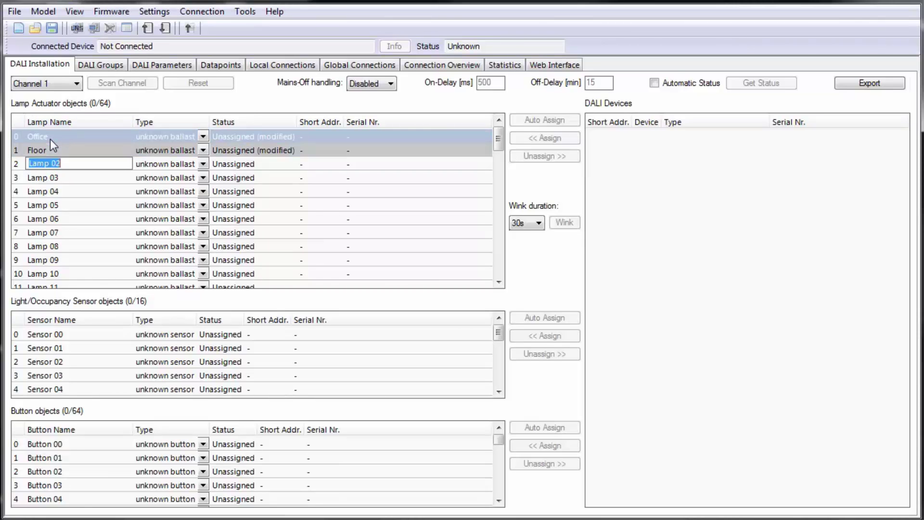
text(Meetingroom)
key(Return)
text(Restroom)
key(Return)
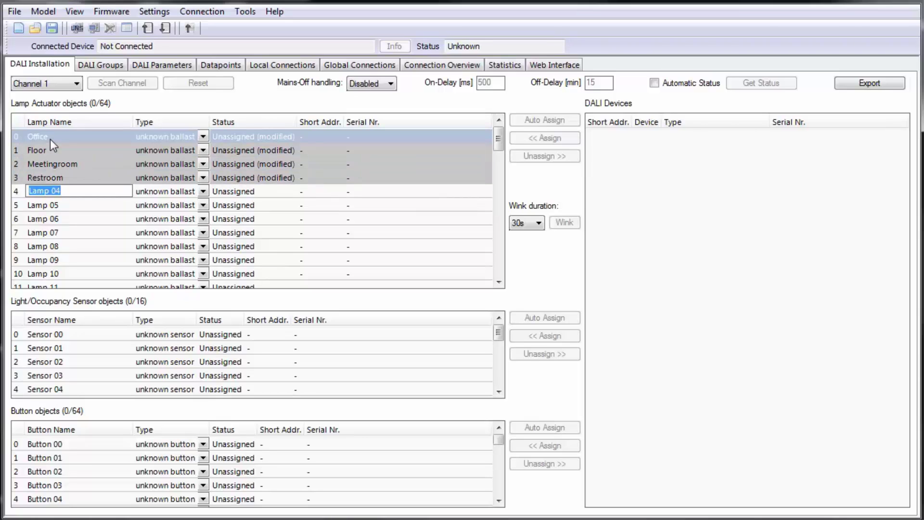
- Rename sensor 0 to 'Sensor Meetingroom' and button 0 to 'Switch Office'
click(48, 337)
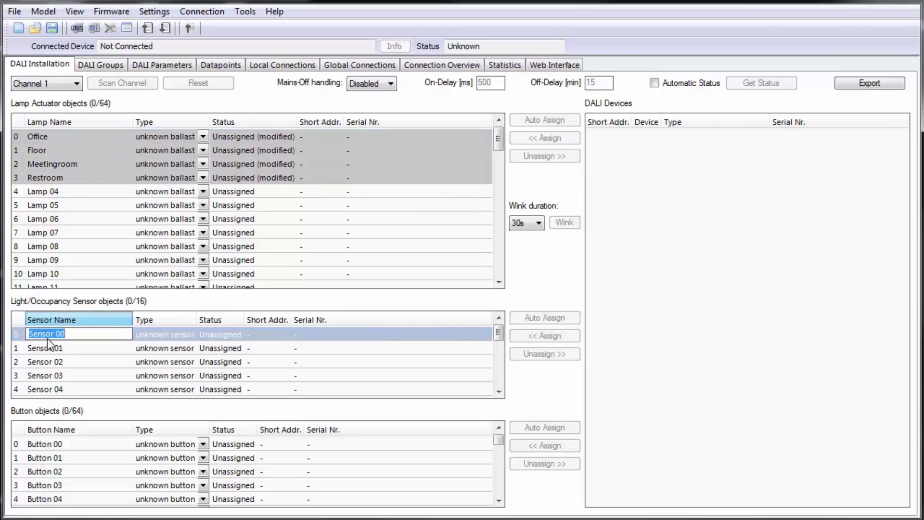
text(Sensor Meetingroom)
key(Return)
click(51, 449)
text(Switch Office)
key(Return)
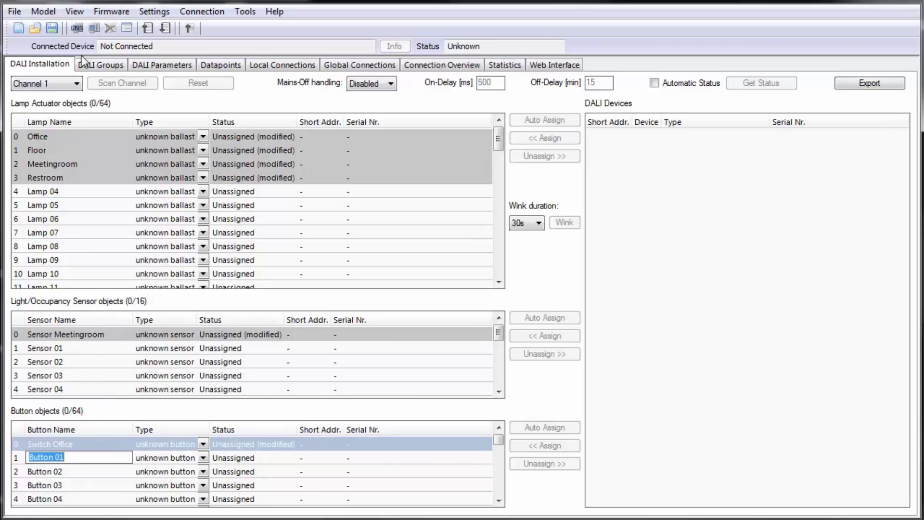
click(93, 29)
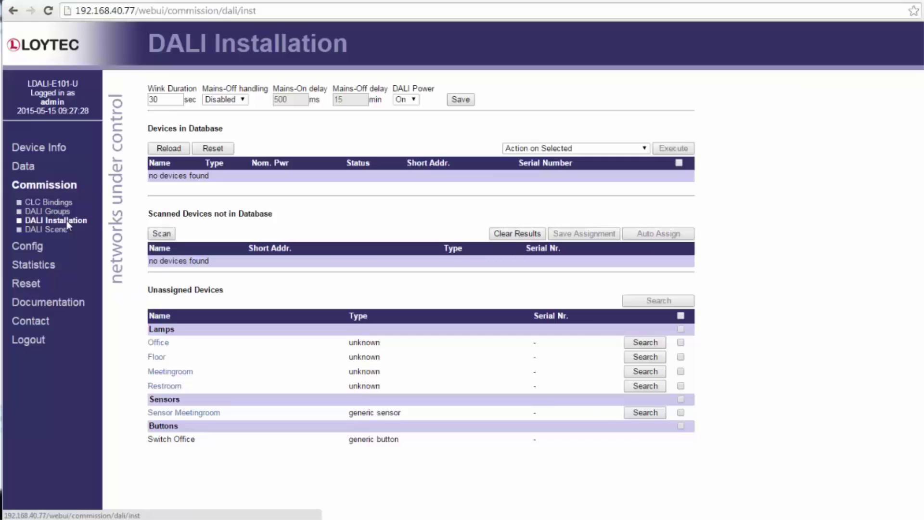
- Scan DALI channel 1 and show the four LED lamps, LDALI-MS1 sensor and two buttons
click(161, 234)
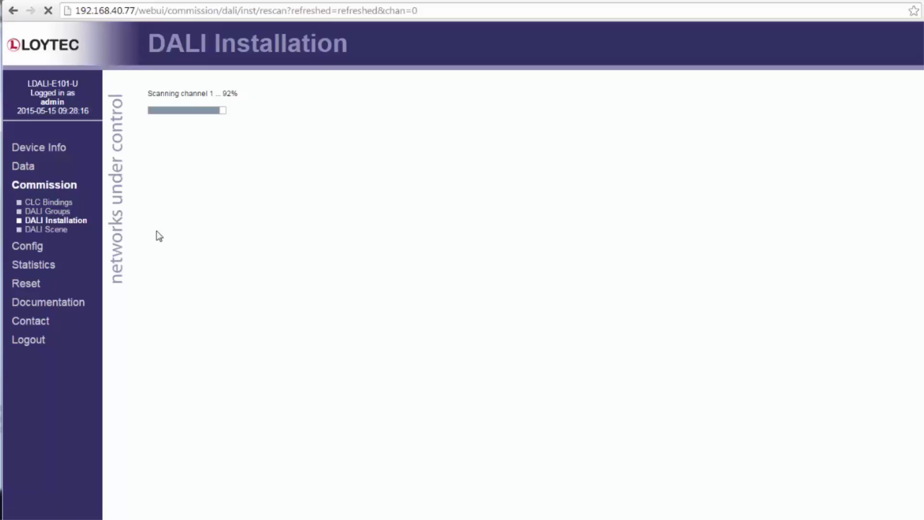
click(155, 118)
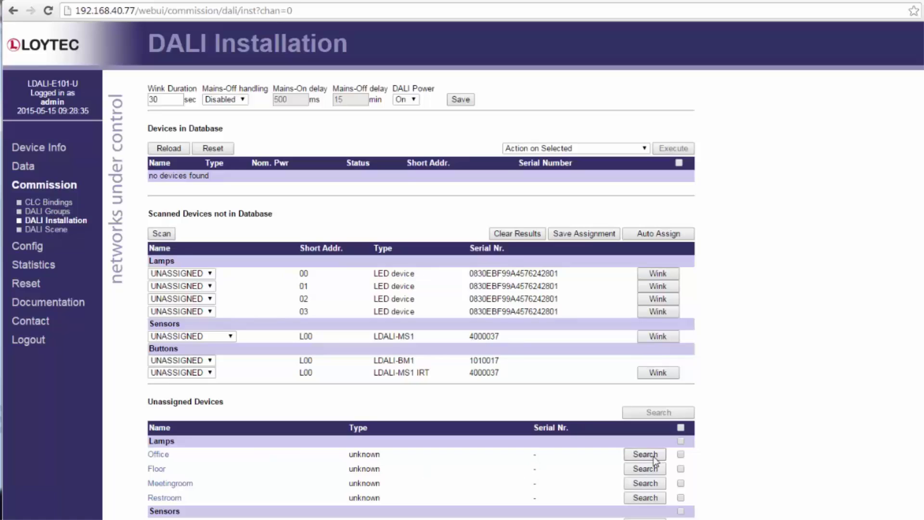
- Run the Search wizard to find Office at short address 02, then save it to the database
click(655, 457)
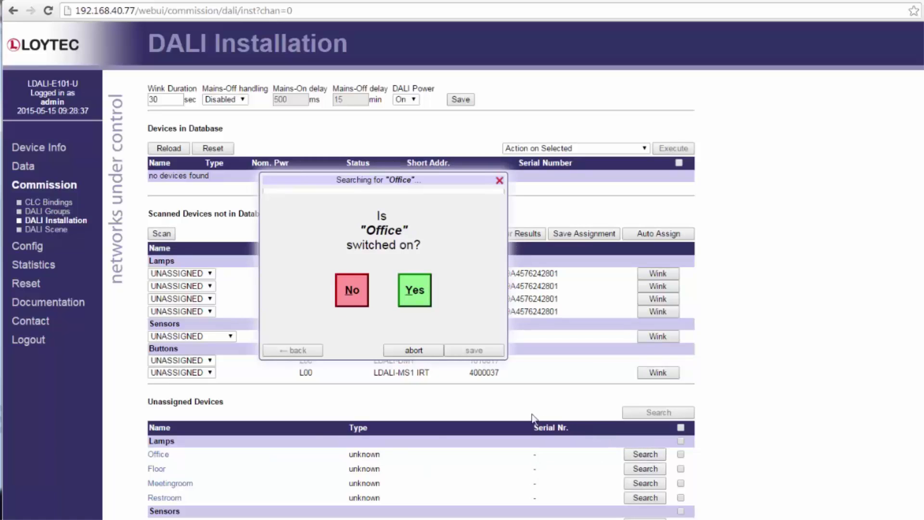
click(338, 302)
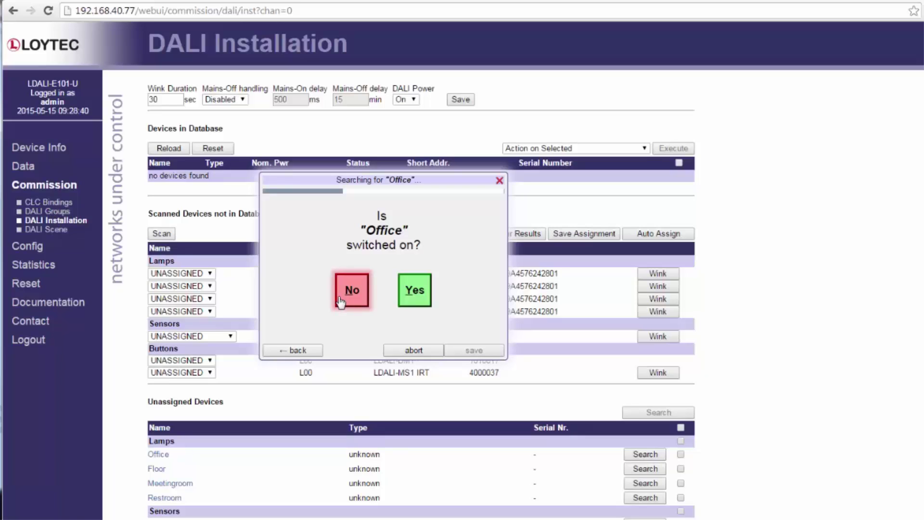
click(409, 301)
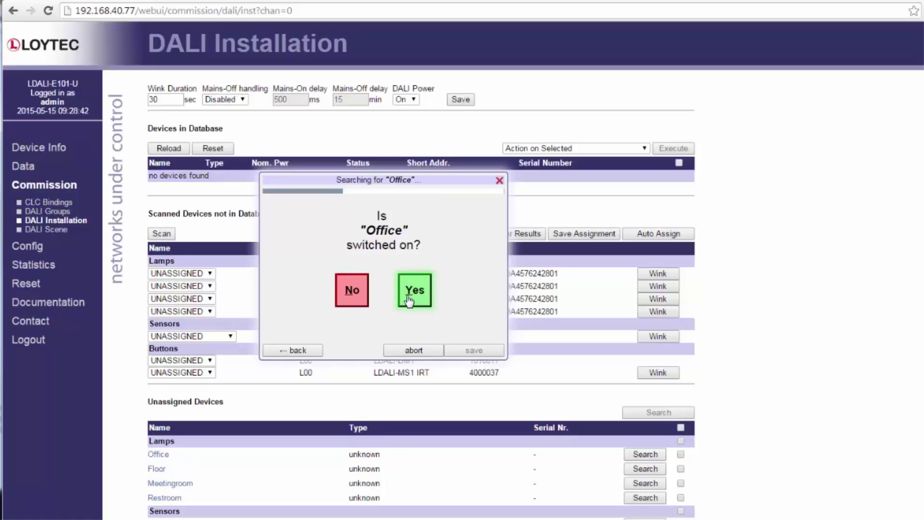
click(409, 301)
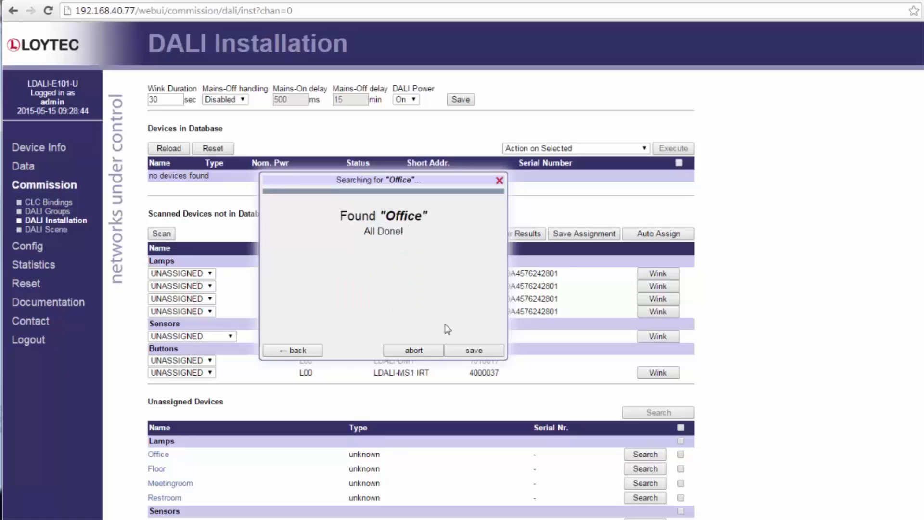
click(471, 351)
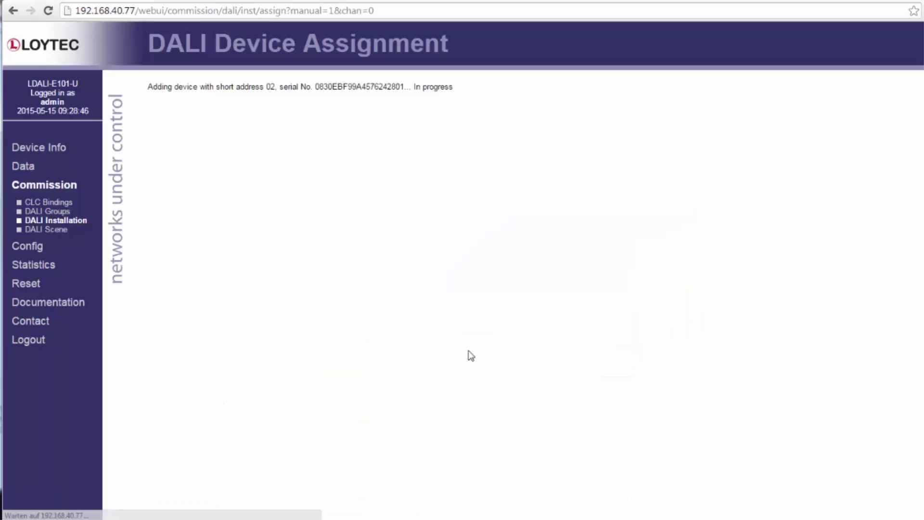
click(155, 102)
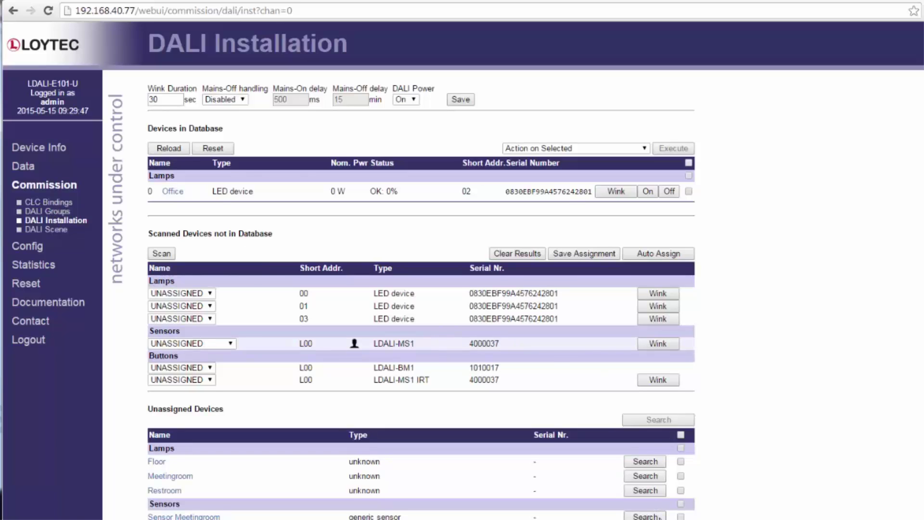
- Launch the Search wizard for Sensor Meetingroom from the Unassigned Devices list
click(643, 517)
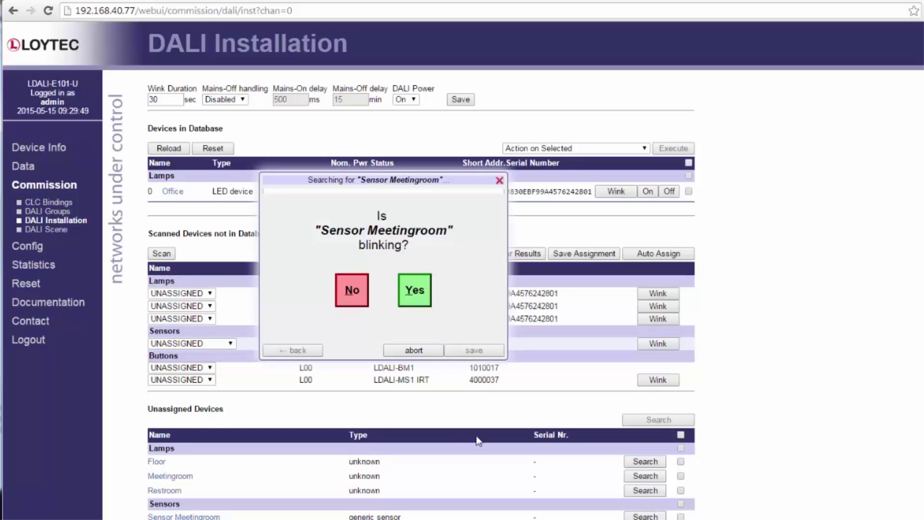